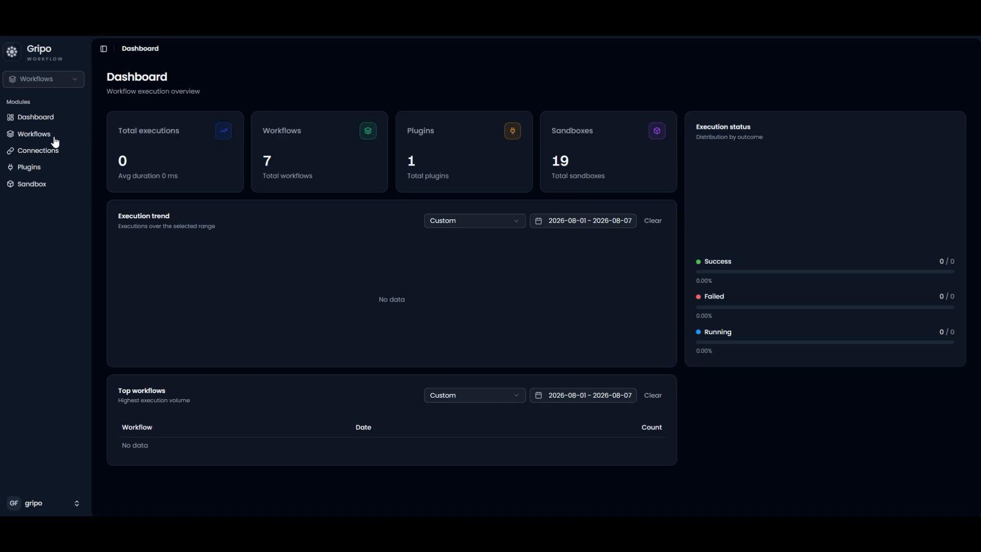
- Start a new workflow named TLScertificatemonitor with the description "TLS certificate monitoring worfklow" and the On Demand trigger
click(60, 135)
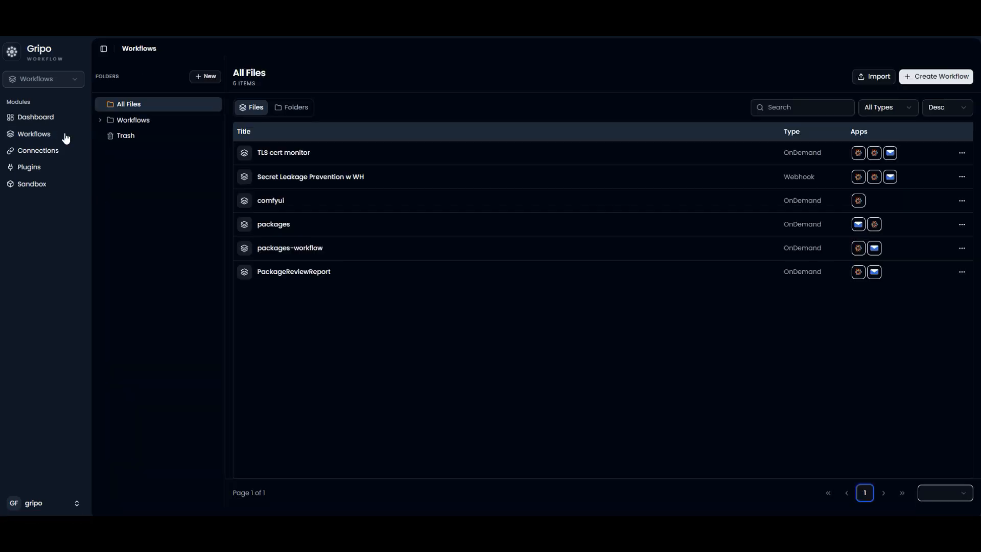
click(928, 80)
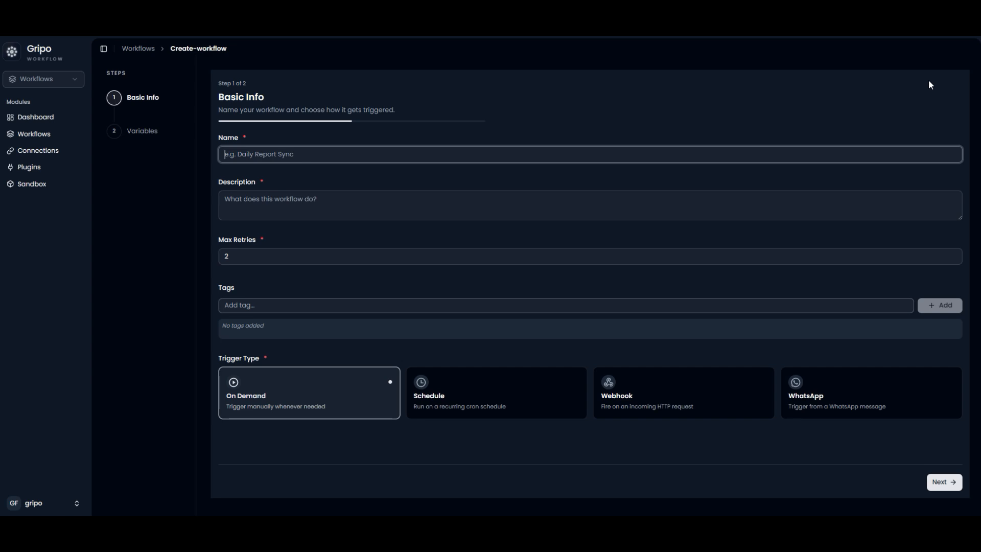
text(T)
click(308, 180)
click(261, 203)
text(TLS certificate monitoring worfklow)
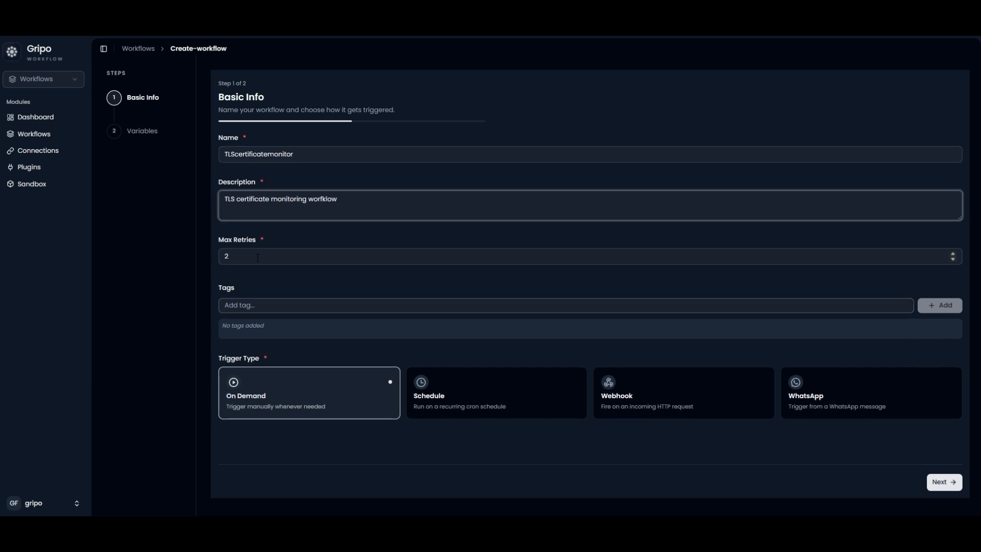
click(332, 397)
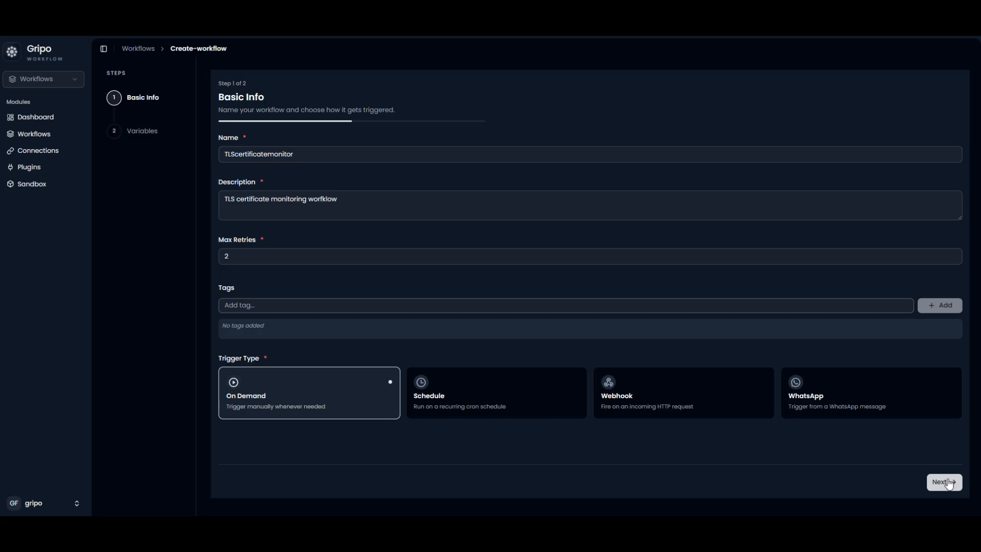
click(948, 483)
- Define the workflow variable Domain with the value gripo.io and submit the workflow
click(407, 182)
text(Domain)
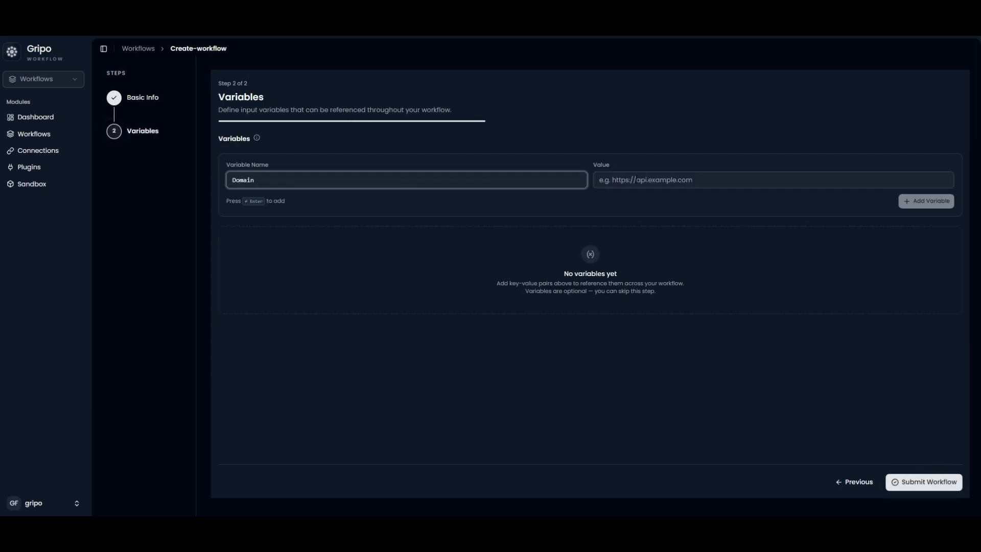
click(684, 183)
text(gripo.io)
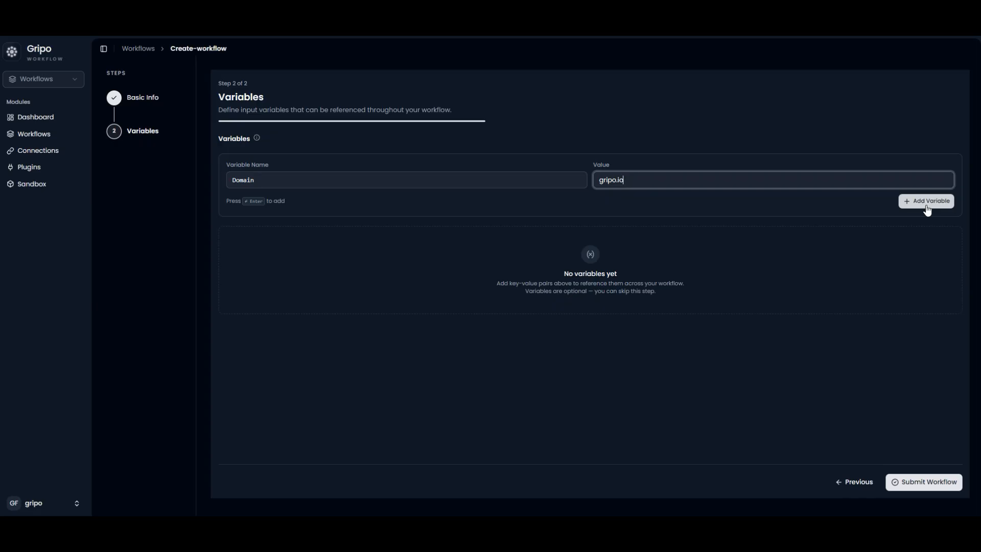
click(927, 482)
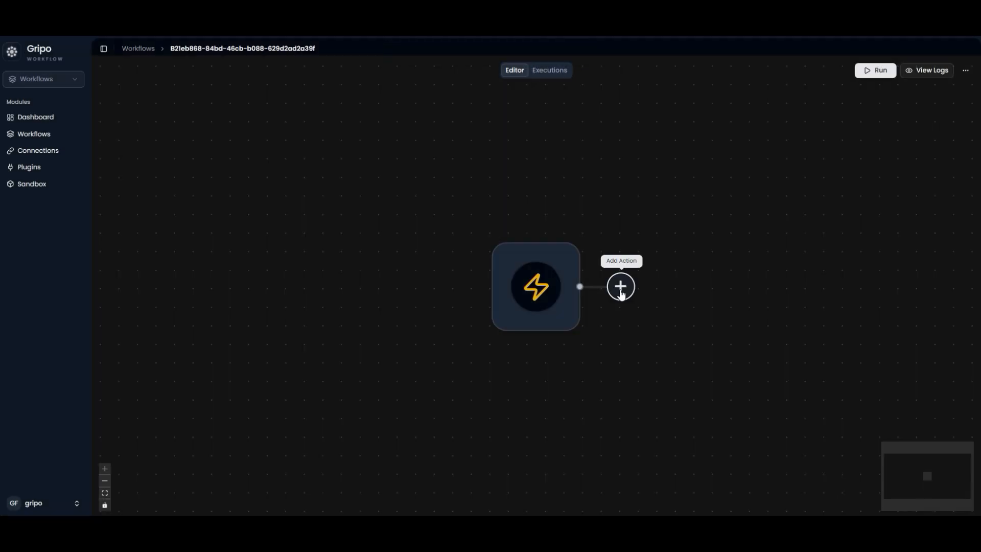
- Add a Sandbox Code action after the trigger, using Python as the language and python_sandbox as the sandbox
click(621, 287)
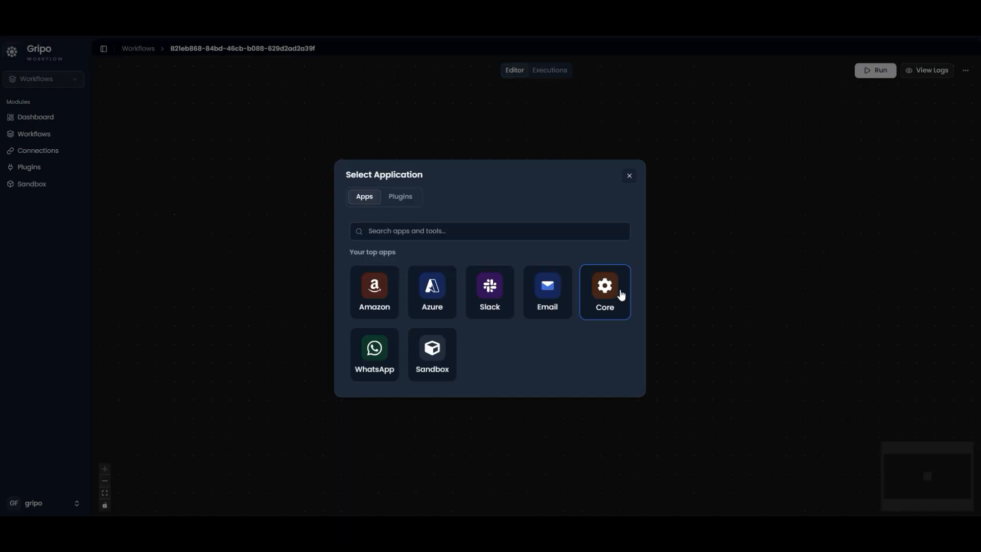
click(437, 356)
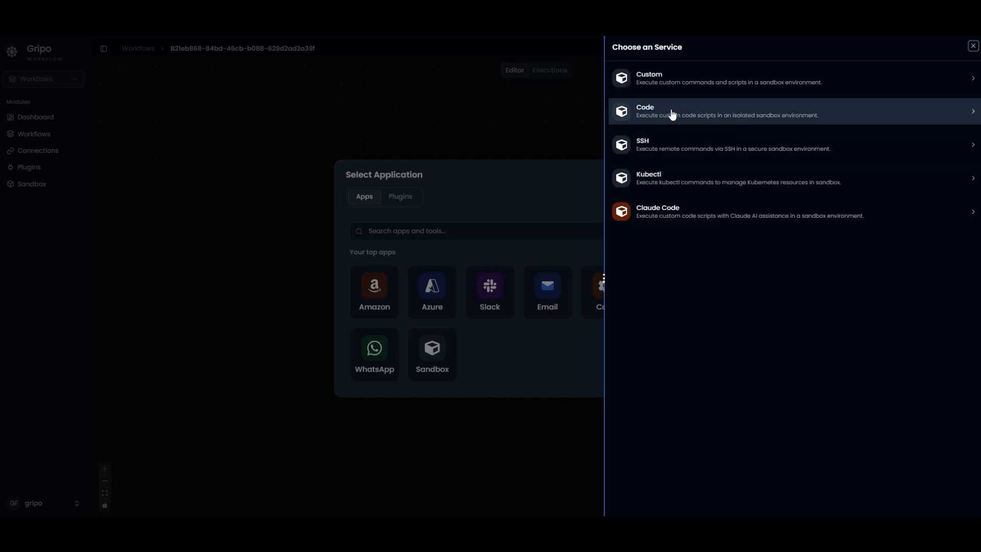
click(674, 114)
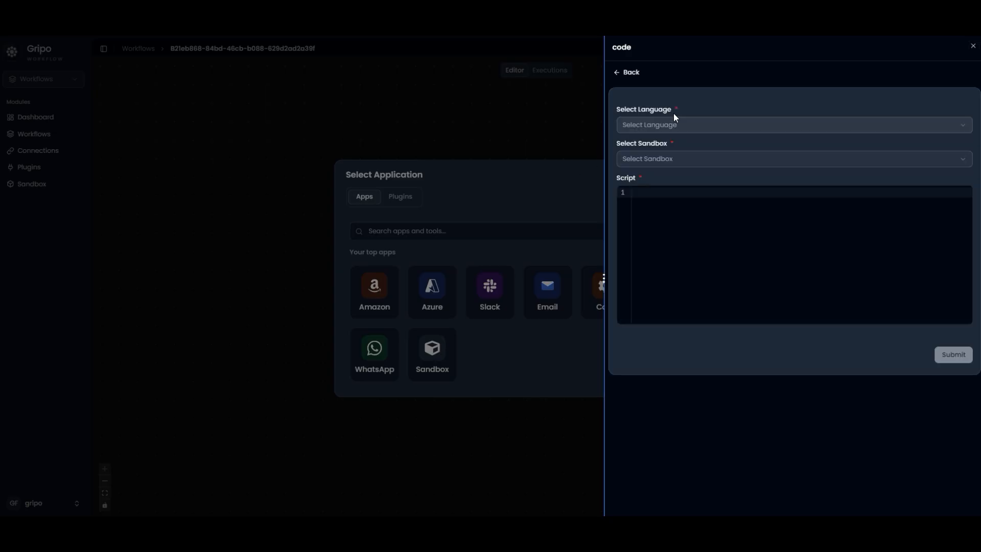
click(675, 124)
click(671, 161)
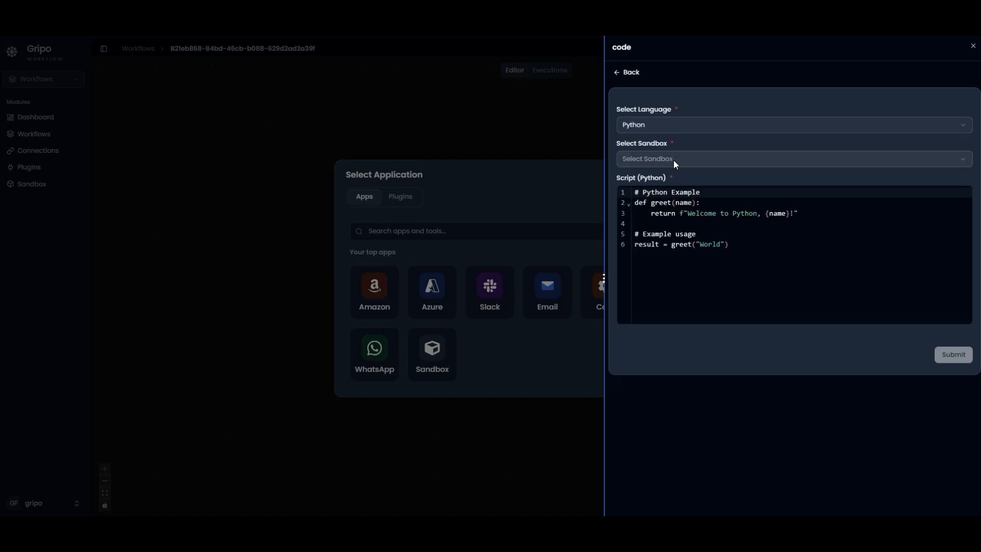
click(671, 161)
click(672, 180)
- Replace the sample script with the TLS certificate expiry check for gripo.io, port 443 and a 100-day threshold, and review it
click(632, 200)
key(ctrl+a)
key(ctrl+v)
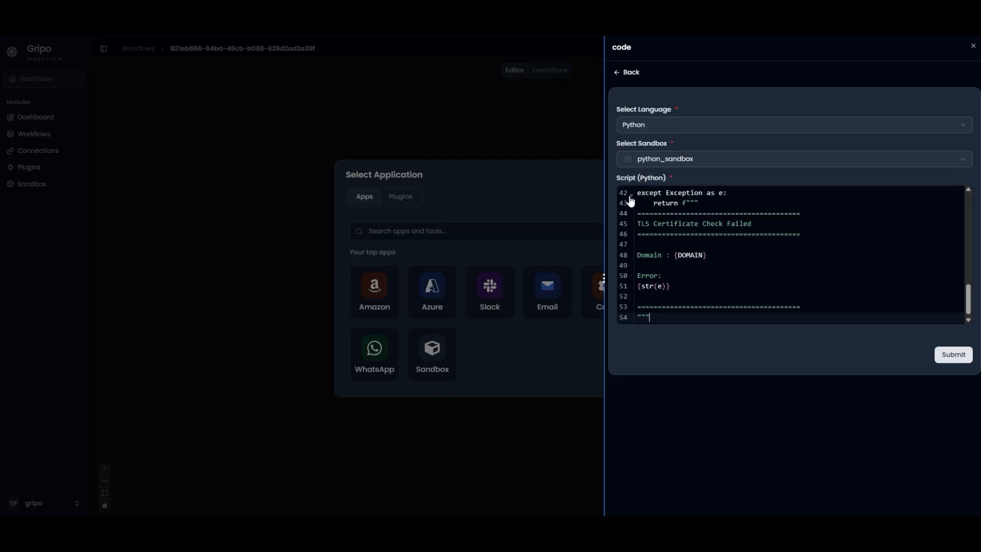
scroll(631, 200, up, 15)
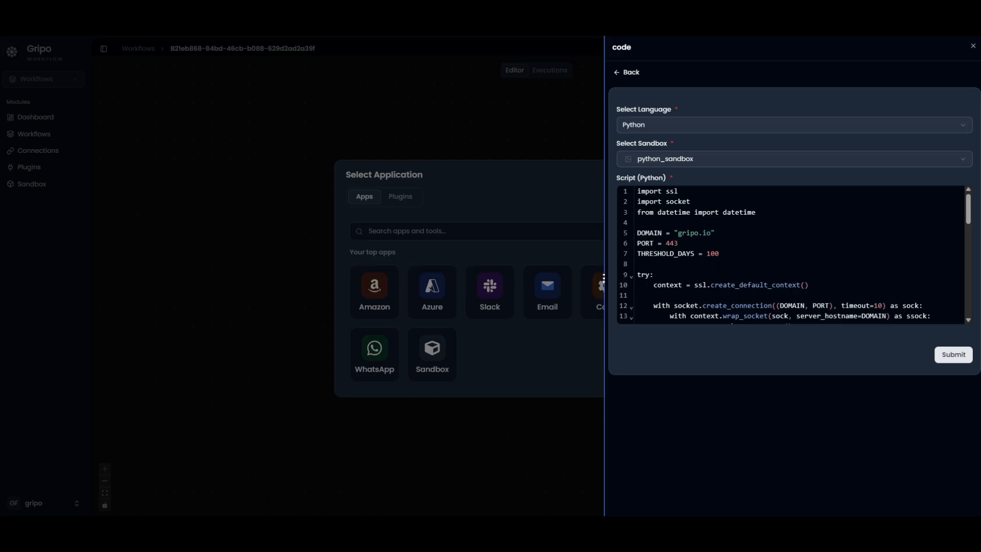
scroll(795, 254, down, 4)
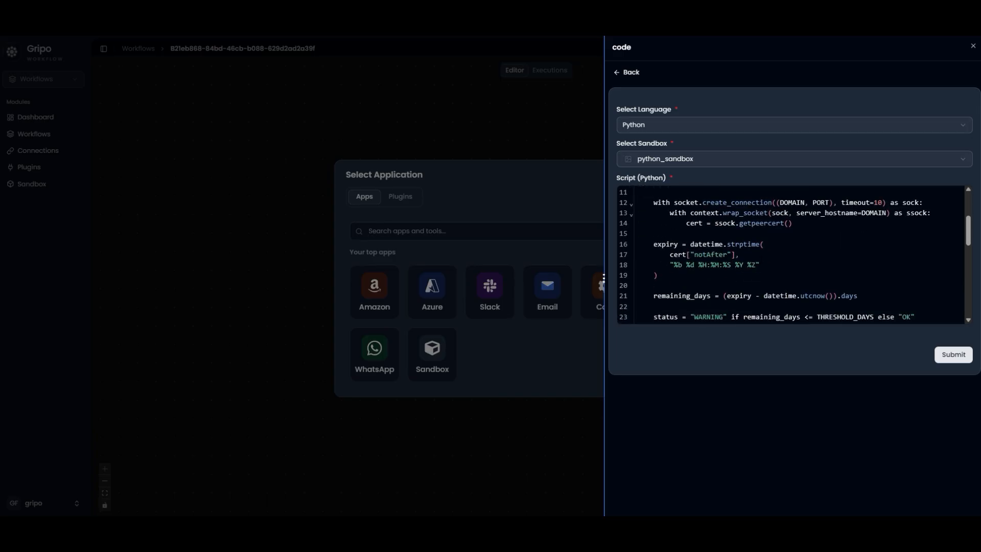
scroll(796, 254, down, 6)
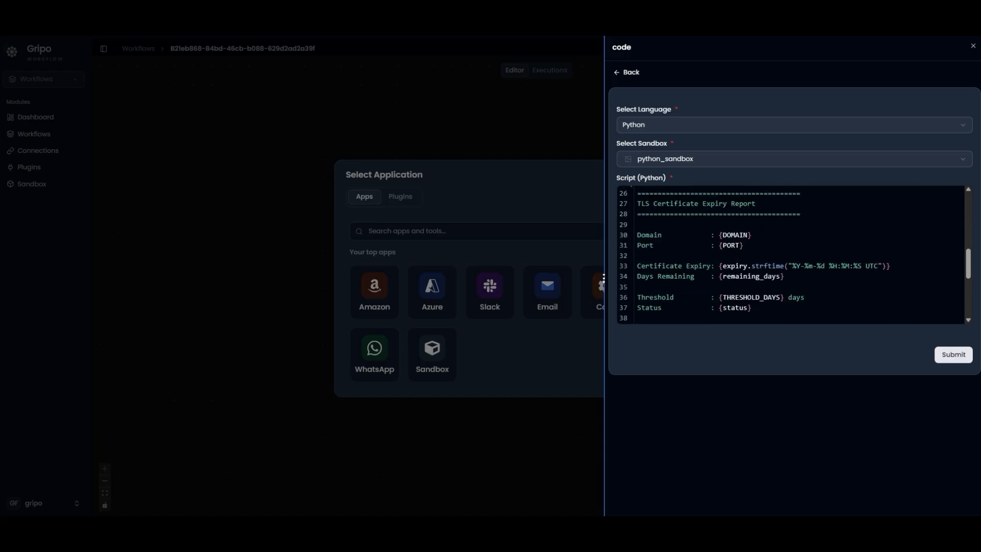
scroll(796, 254, down, 2)
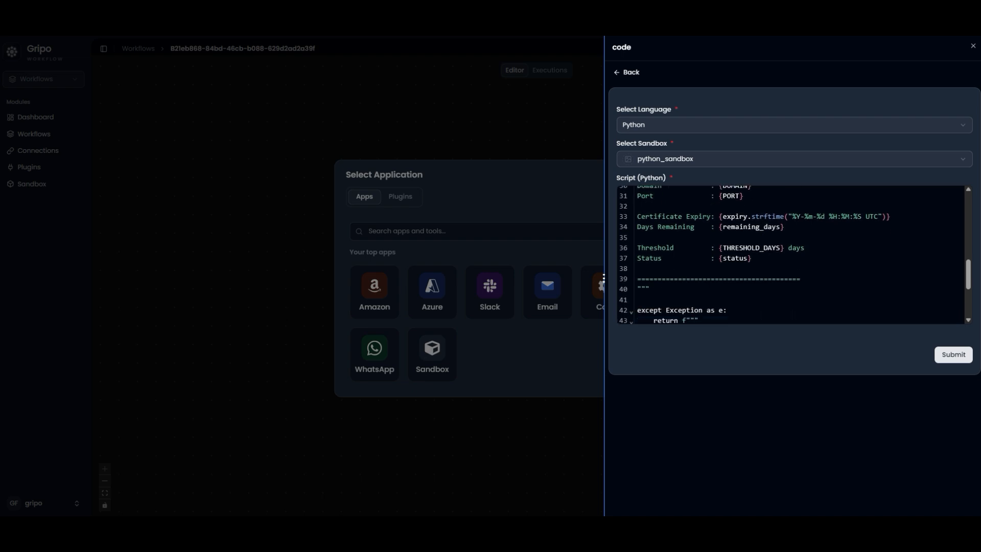
scroll(795, 254, down, 4)
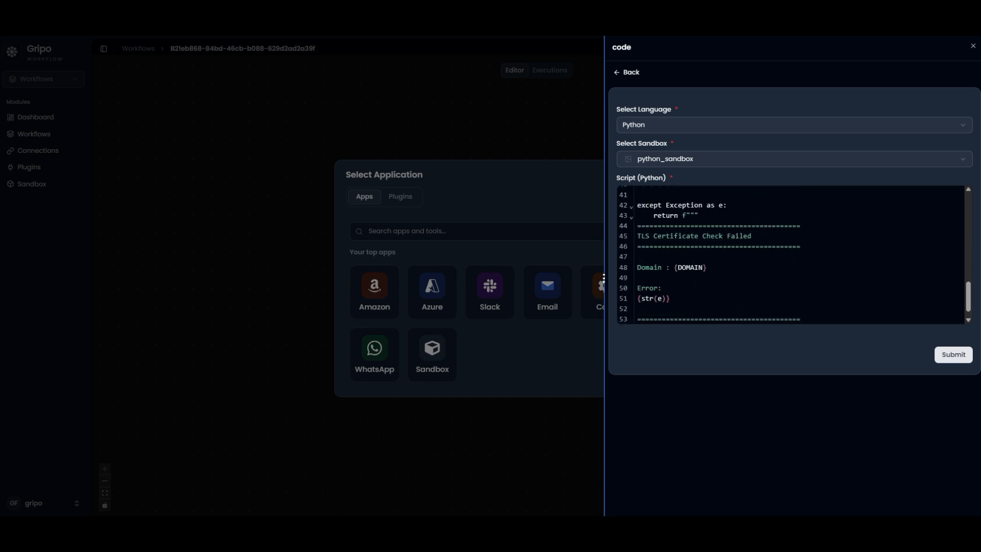
scroll(796, 254, down, 1)
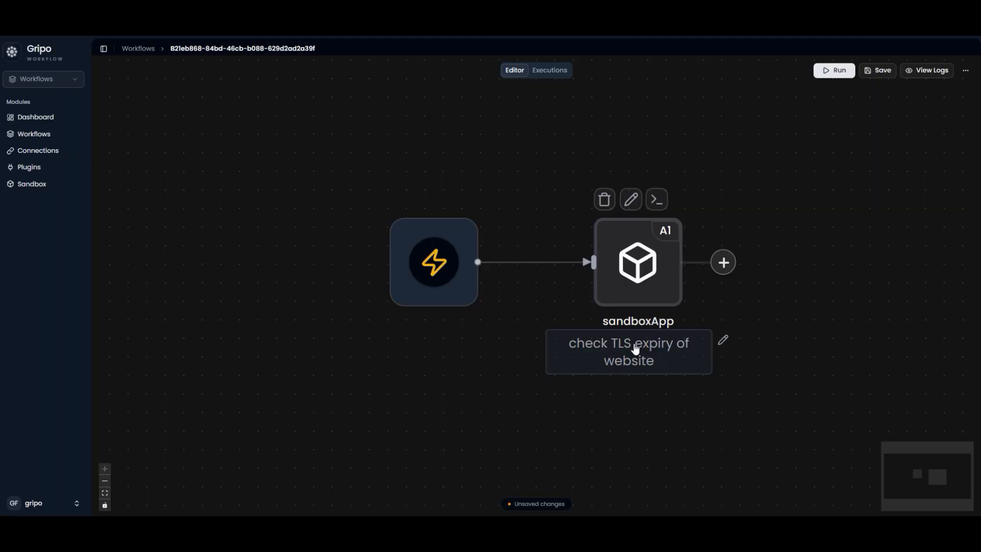
- Add a Core If Else action after the sandbox action, with {{string(activity.A1.output)}} as the left value and String data type
click(726, 268)
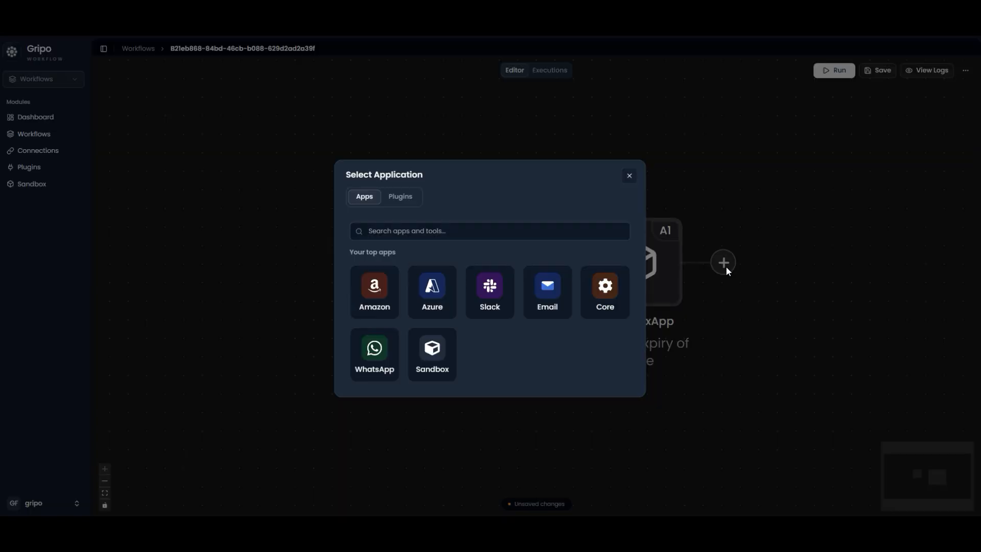
click(606, 307)
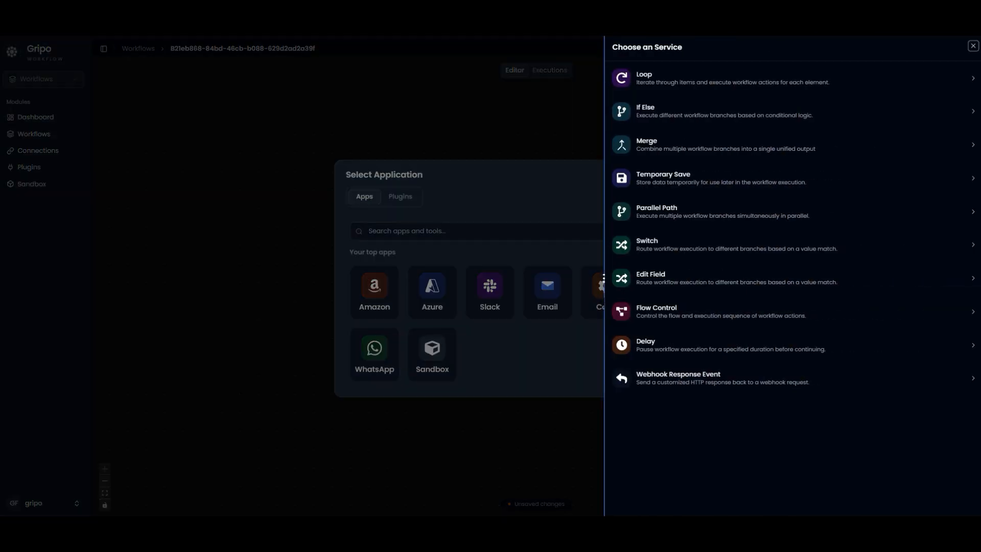
click(683, 115)
text({{string(activity.A1.output)}})
click(823, 119)
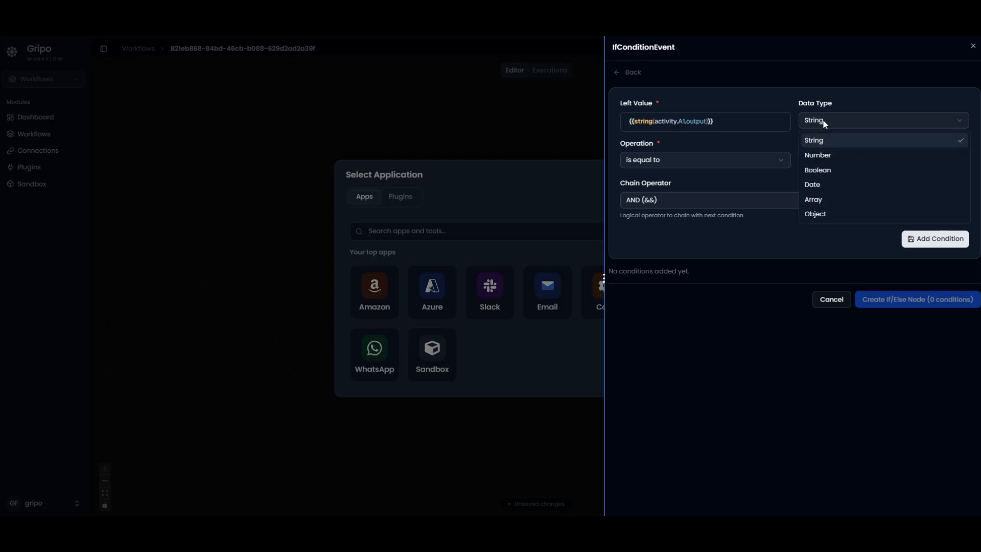
click(828, 140)
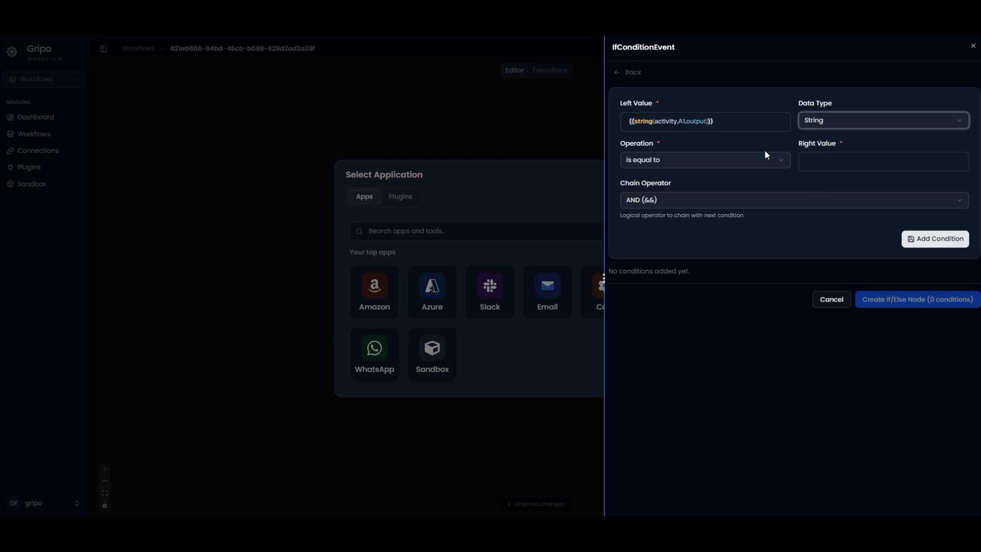
- Set the condition to contains WARNING, add it, and create the If/Else node
click(734, 161)
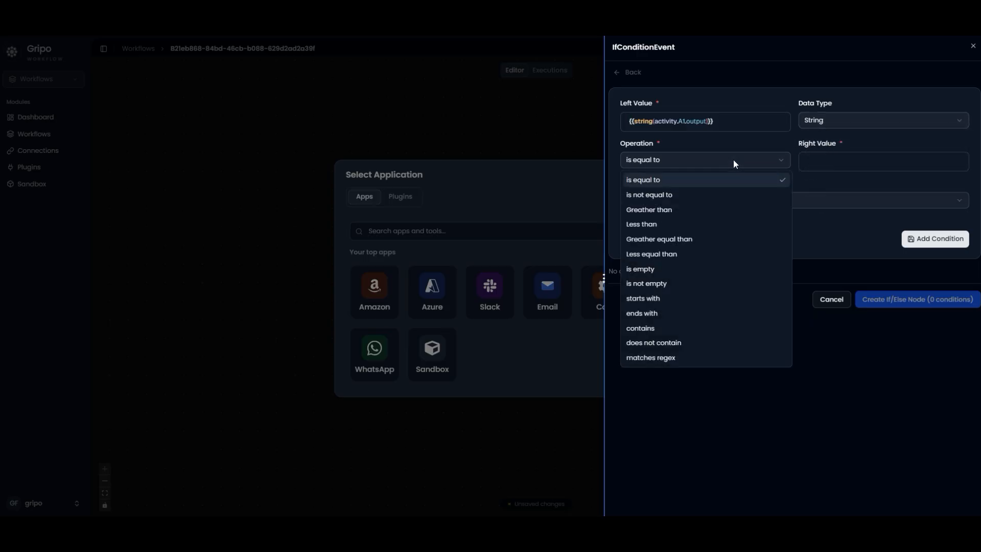
click(669, 330)
click(829, 161)
text(WARNING)
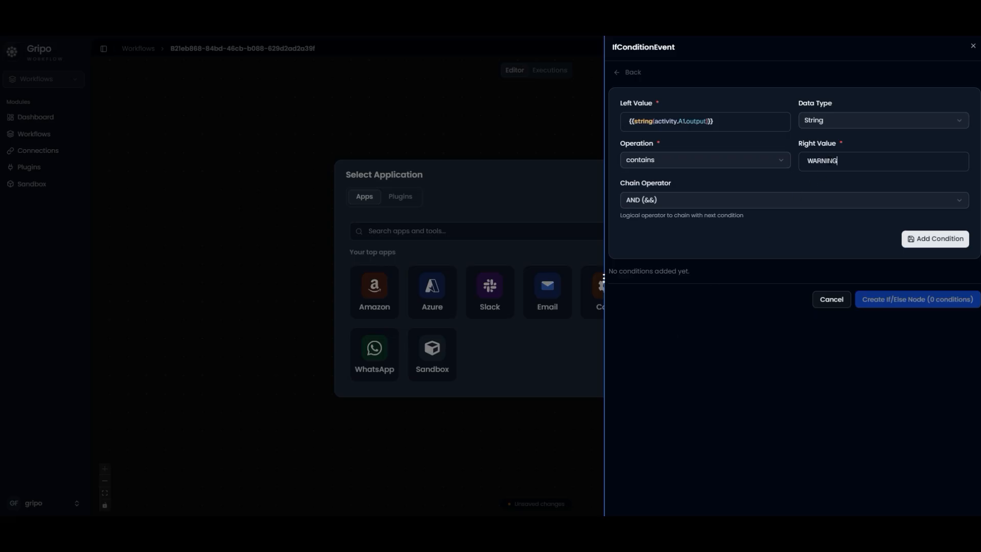
click(928, 244)
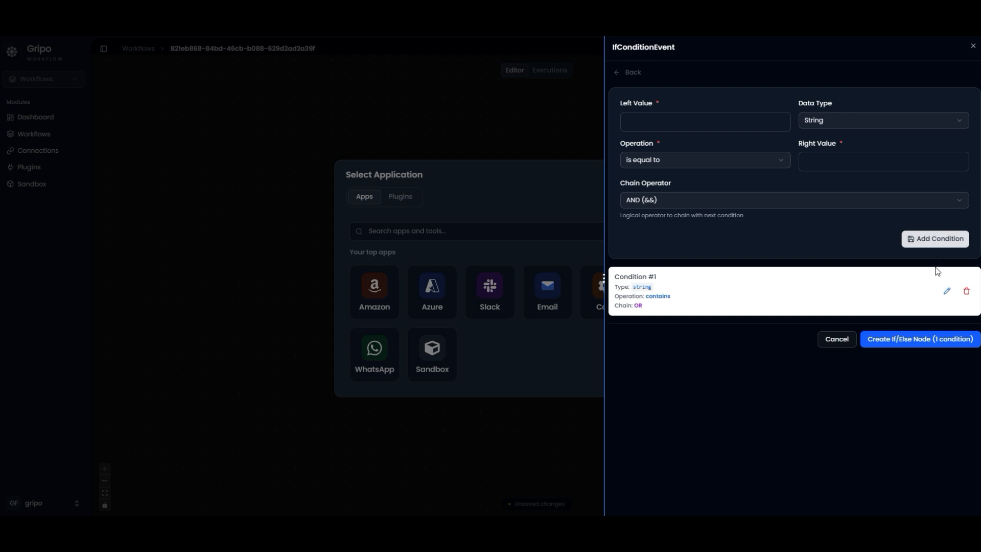
click(950, 292)
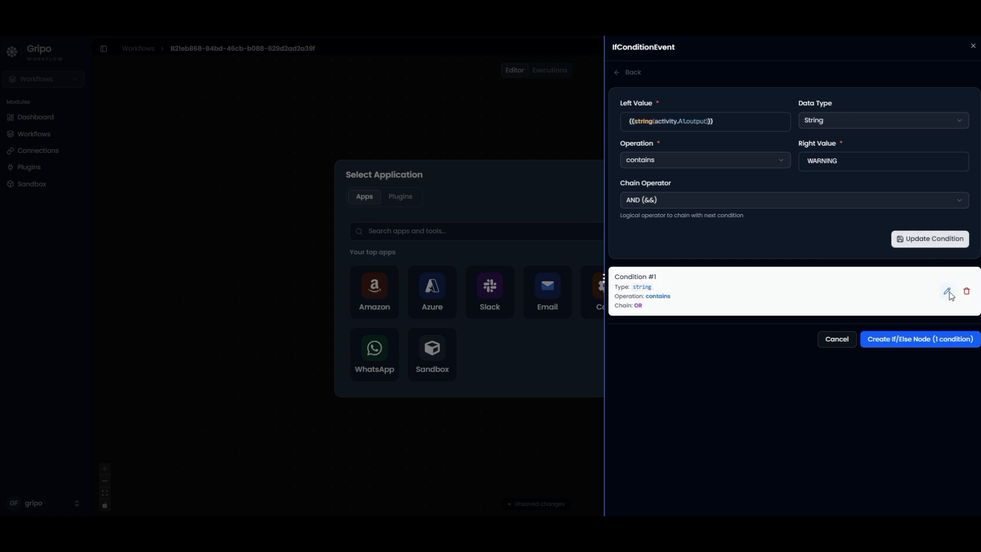
click(920, 345)
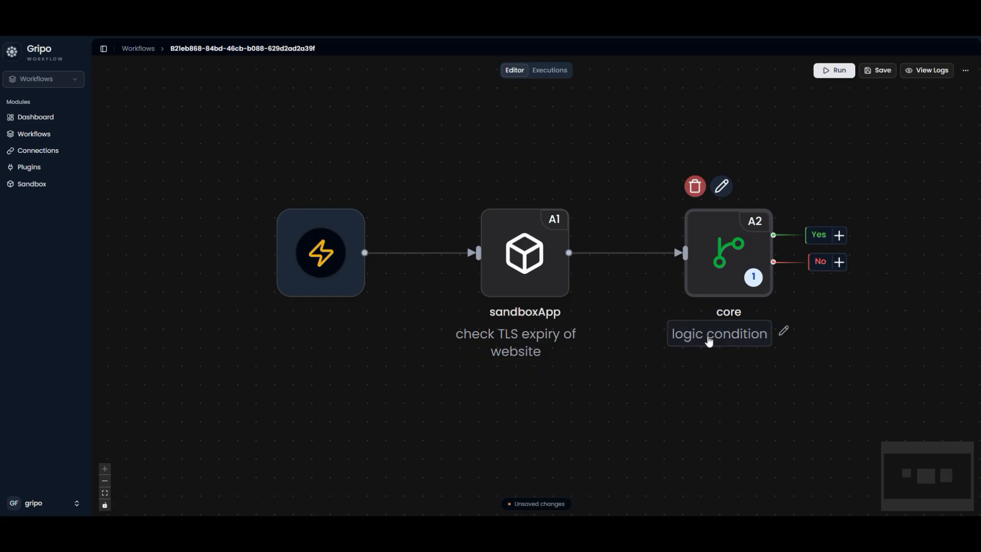
- Add an Email action to the condition's Yes branch using the gripo-email connection
click(839, 237)
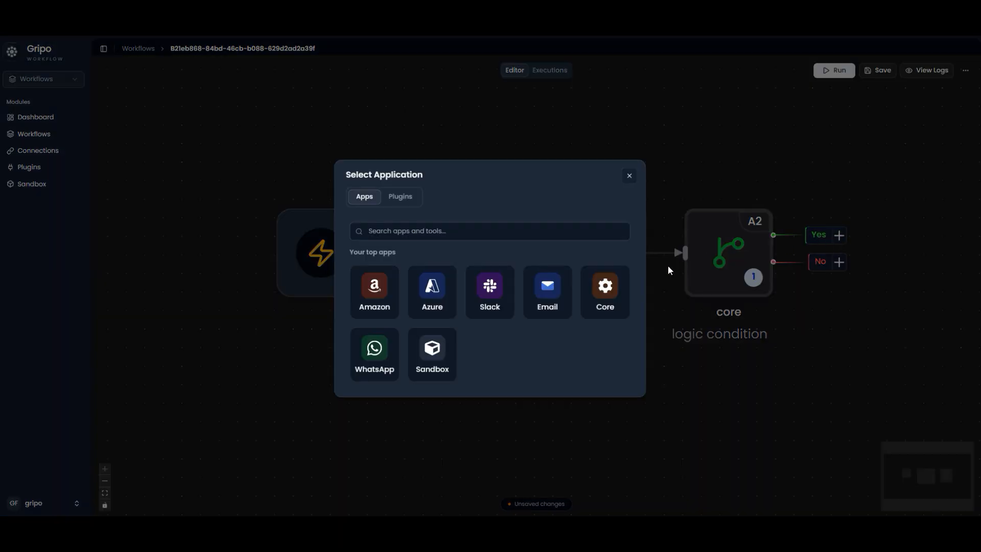
click(546, 291)
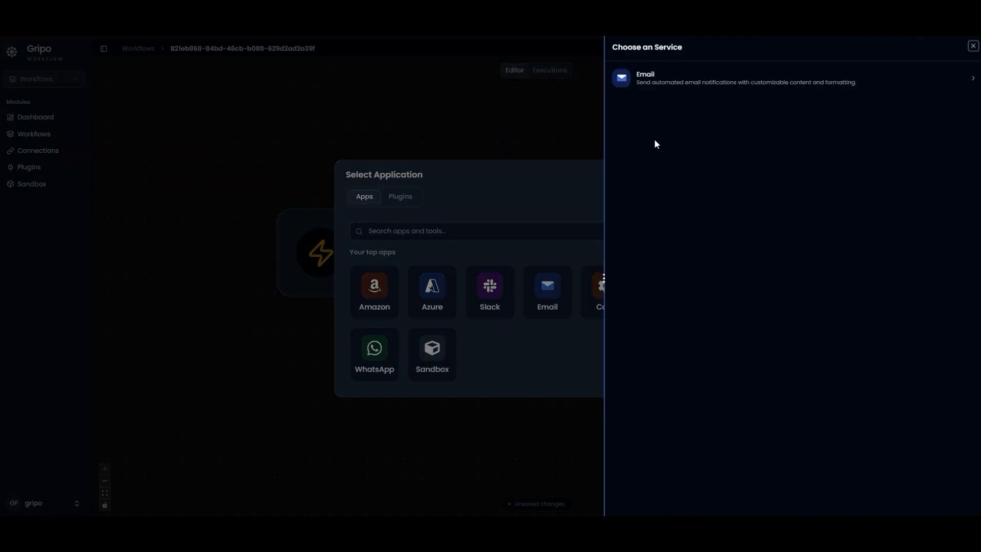
click(740, 80)
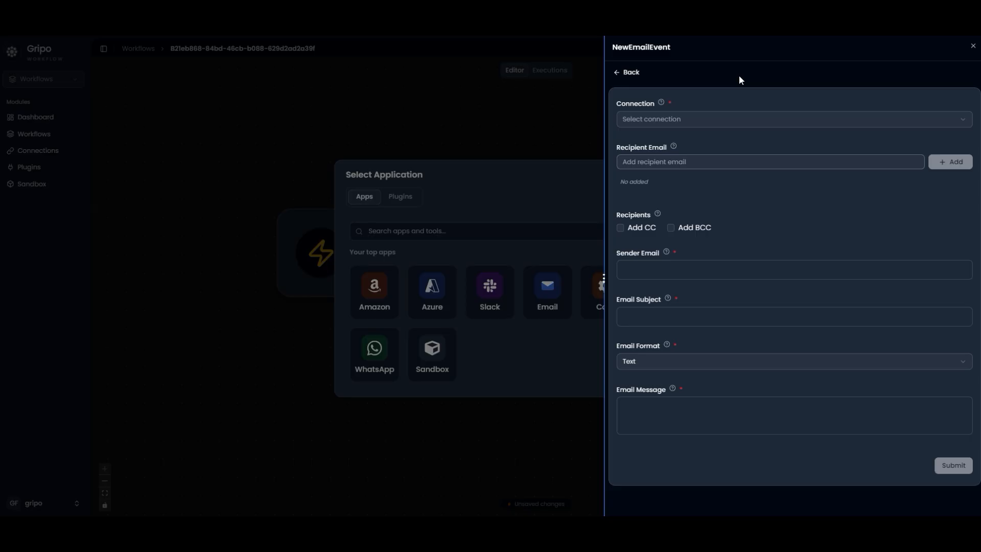
click(682, 119)
click(672, 142)
- Add the recipient's email address, fill in the sender email, and set the subject to "🚨 TLS Certificate Expiry Alert"
click(663, 162)
key(ctrl+v)
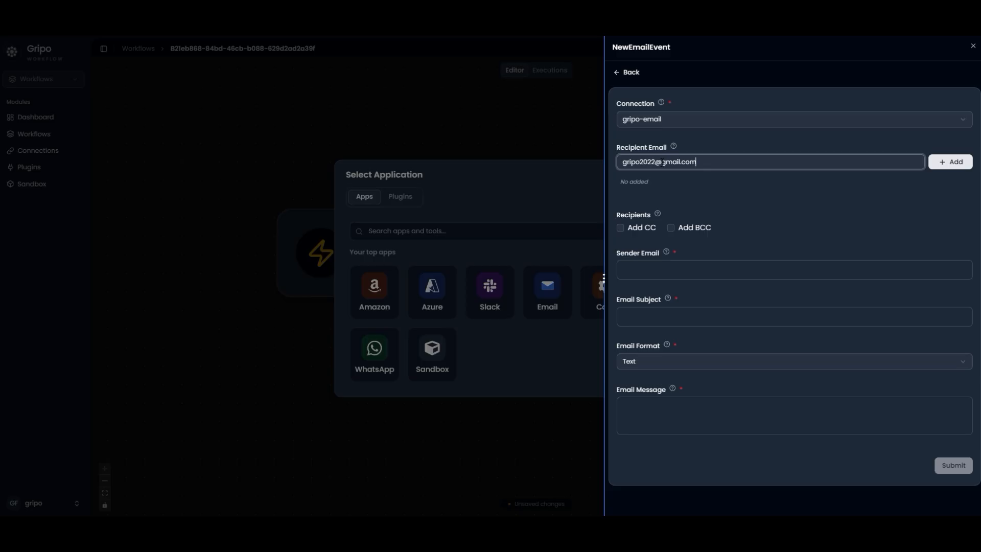
click(952, 162)
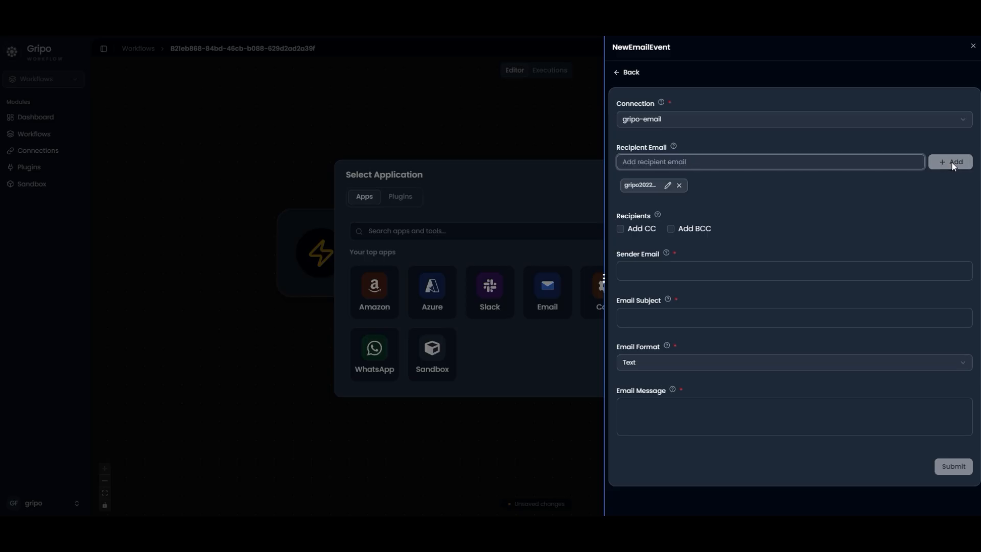
click(682, 268)
key(ctrl+v)
text(🚨 TLS Certificate Expiry Alert)
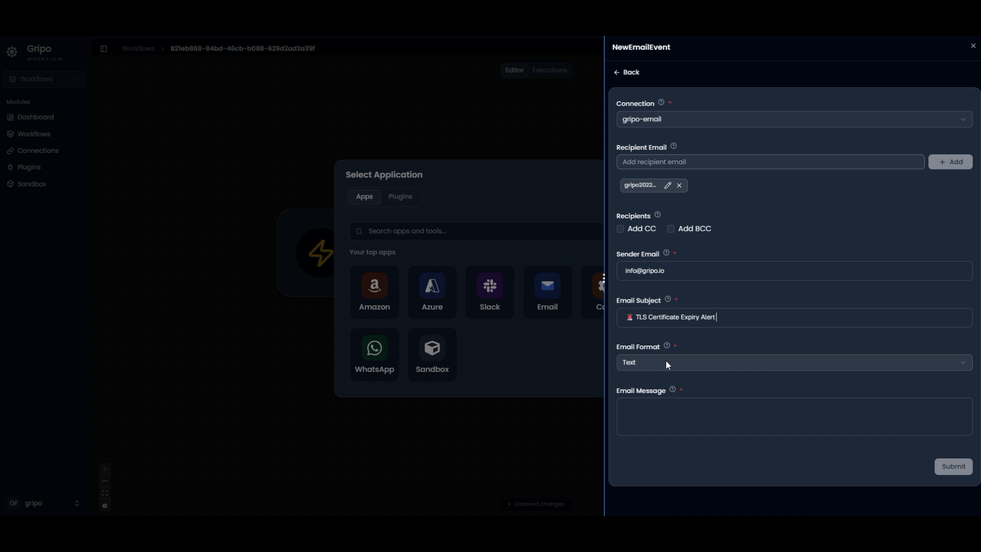
- Enter the certificate renewal notice with {{string(activity.A1.output)}} as the email message, submit the action and save the workflow
click(889, 424)
text(The TLS certificate for the following domain is approaching its expiration date and requires your attention. {{string(activity.A1.output)}}  Please renew or replace the TLS certificate before it expires to avoid: - Browser security warnings - HTTPS connection failures - Service interruptions for users  If the certificate has already been renewed, you may ignore this email.  Regards, Gripo Workflow)
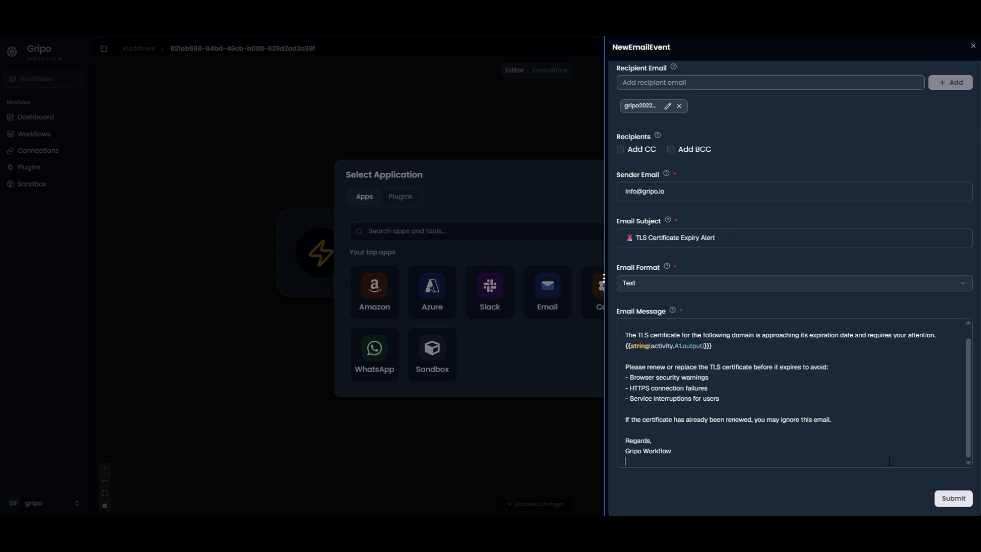
click(955, 498)
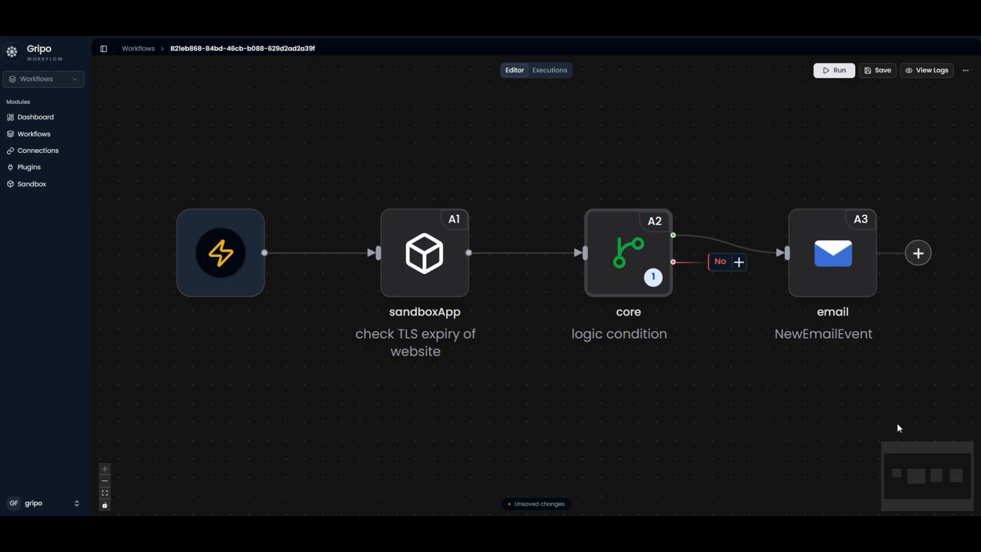
click(877, 71)
click(873, 73)
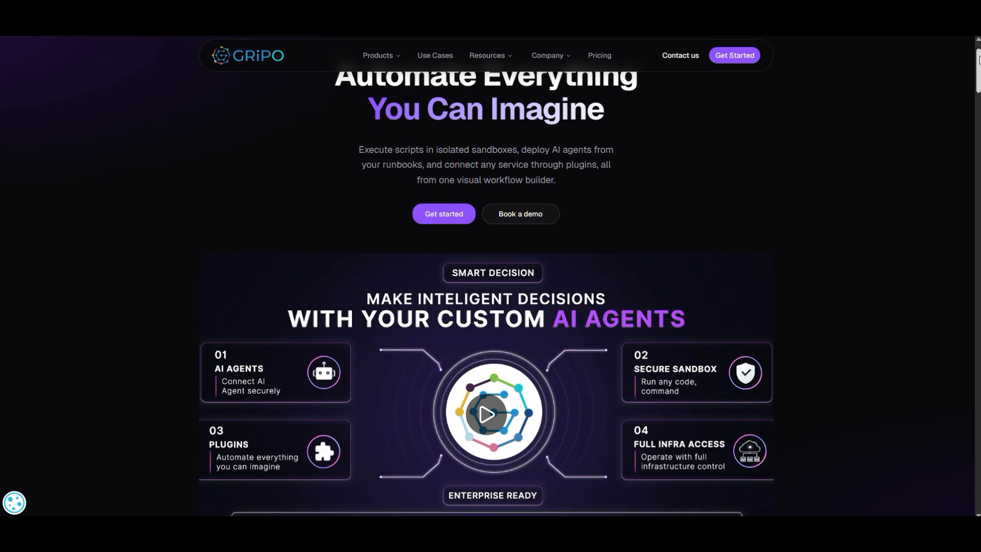
scroll(978, 65, down, 2)
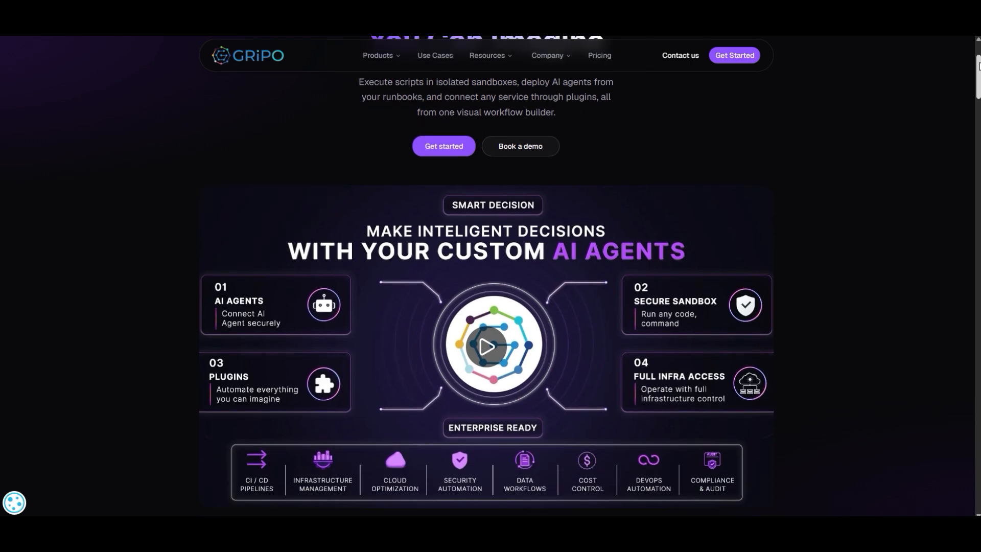
scroll(979, 65, down, 4)
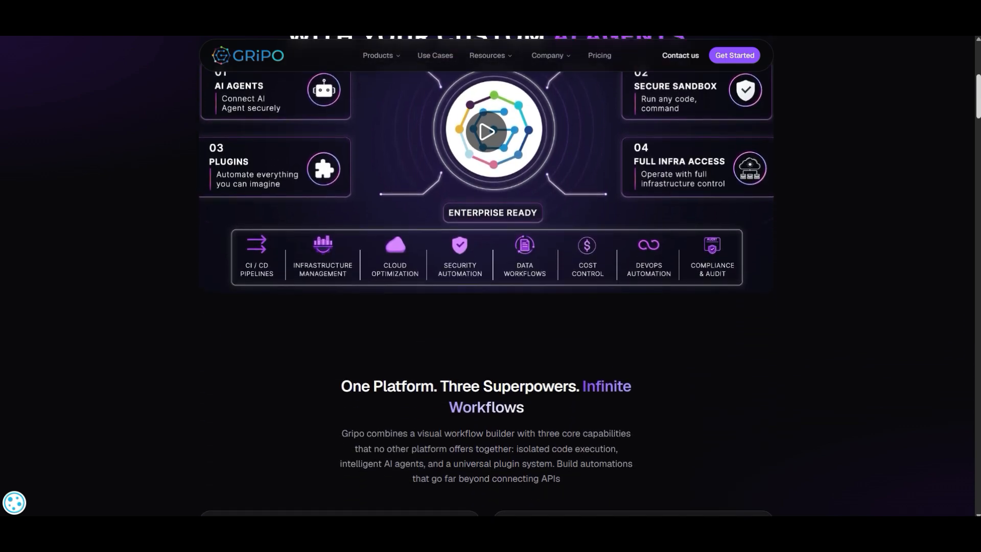
scroll(491, 276, down, 3)
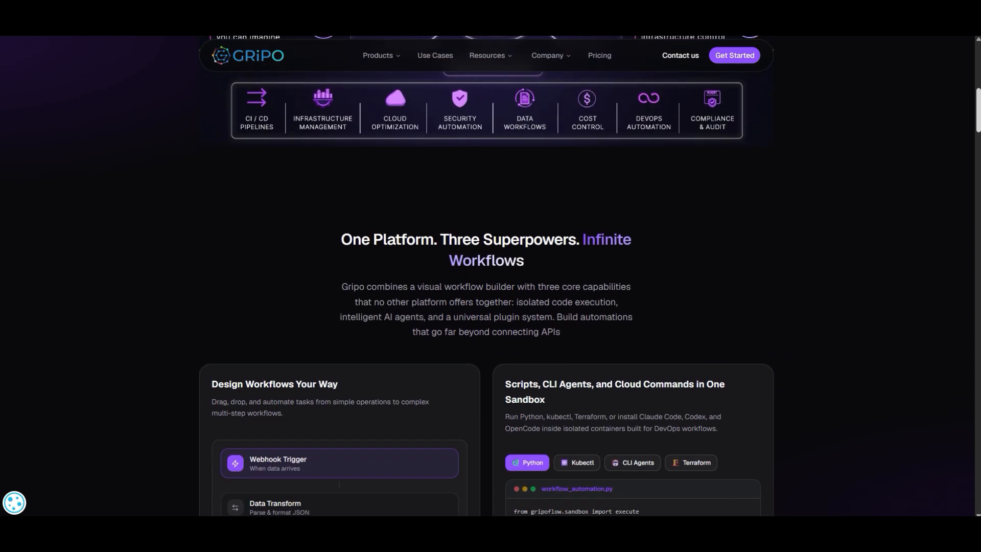
scroll(491, 276, down, 1)
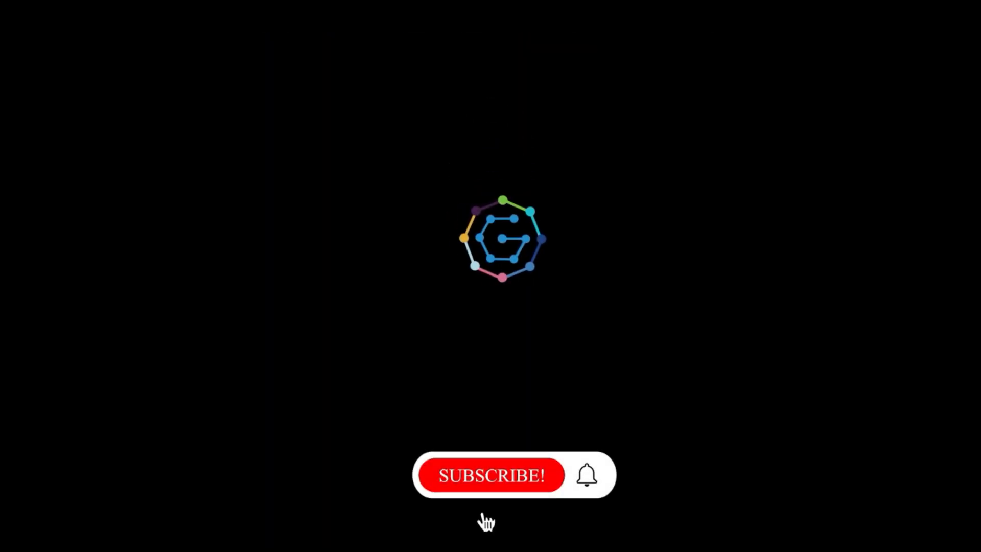